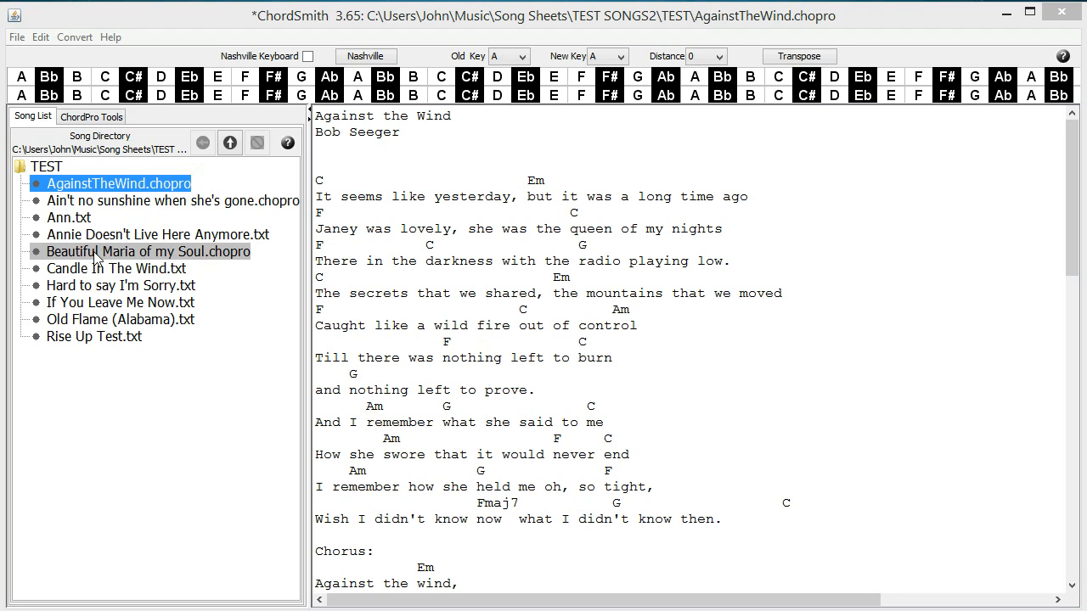
Step: Tag the song's first line as the title and the artist line below it as the subtitle with the ChordPro tools
{"action": "left_click", "coordinate": [93, 117]}
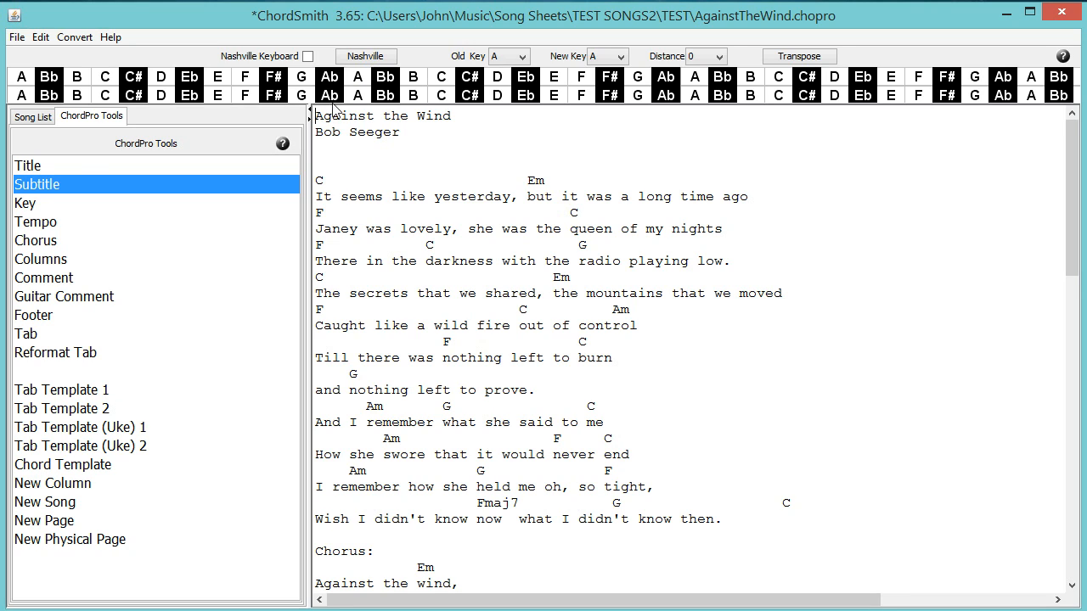
{"action": "left_click_drag", "start_coordinate": [505, 118], "coordinate": [260, 116]}
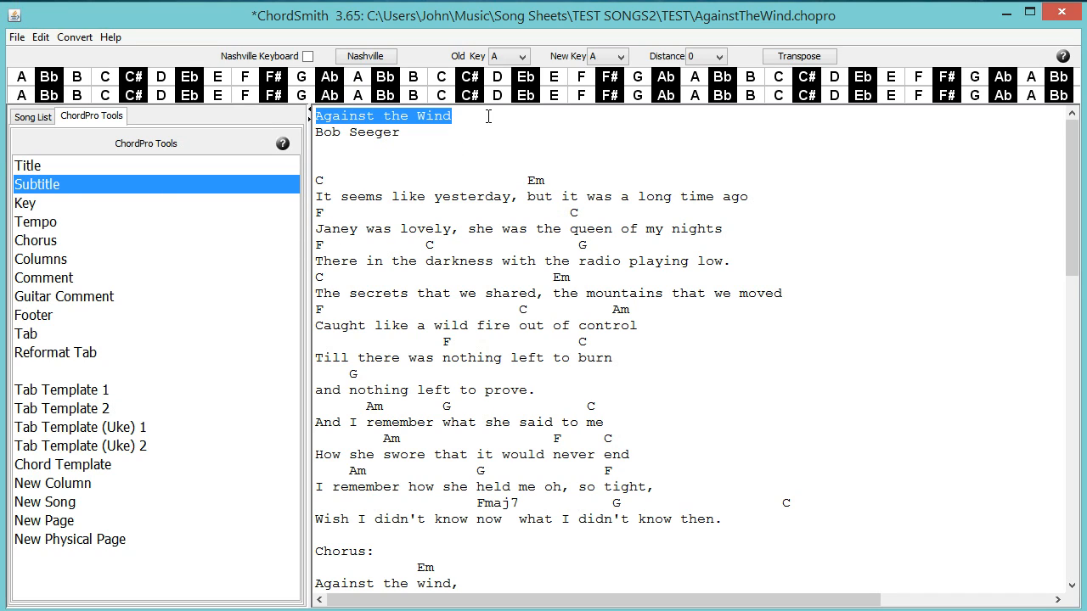
{"action": "left_click", "coordinate": [90, 165]}
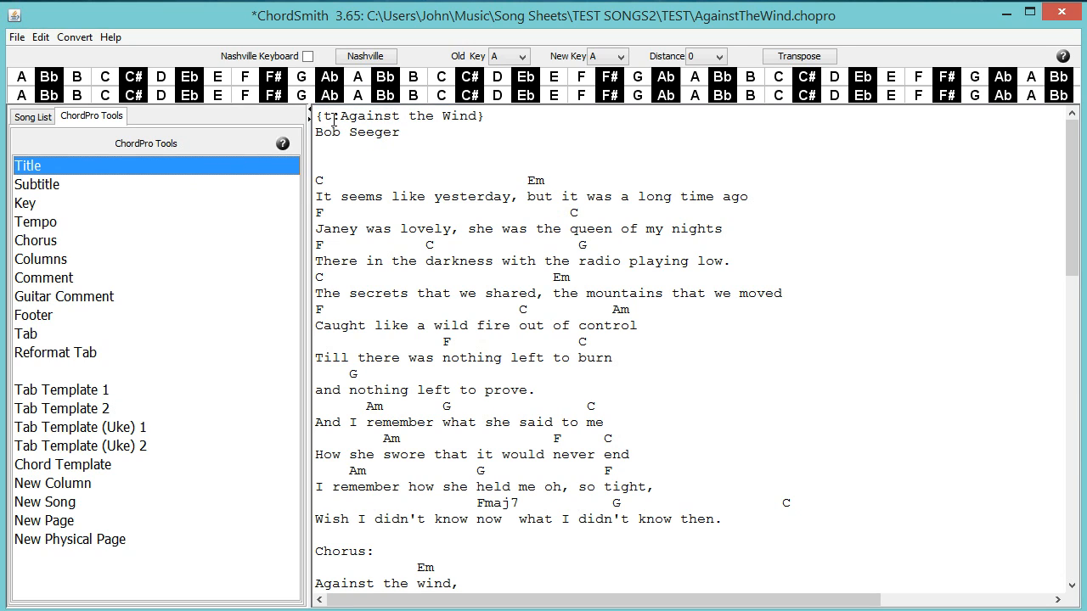
{"action": "left_click_drag", "start_coordinate": [401, 133], "coordinate": [296, 133]}
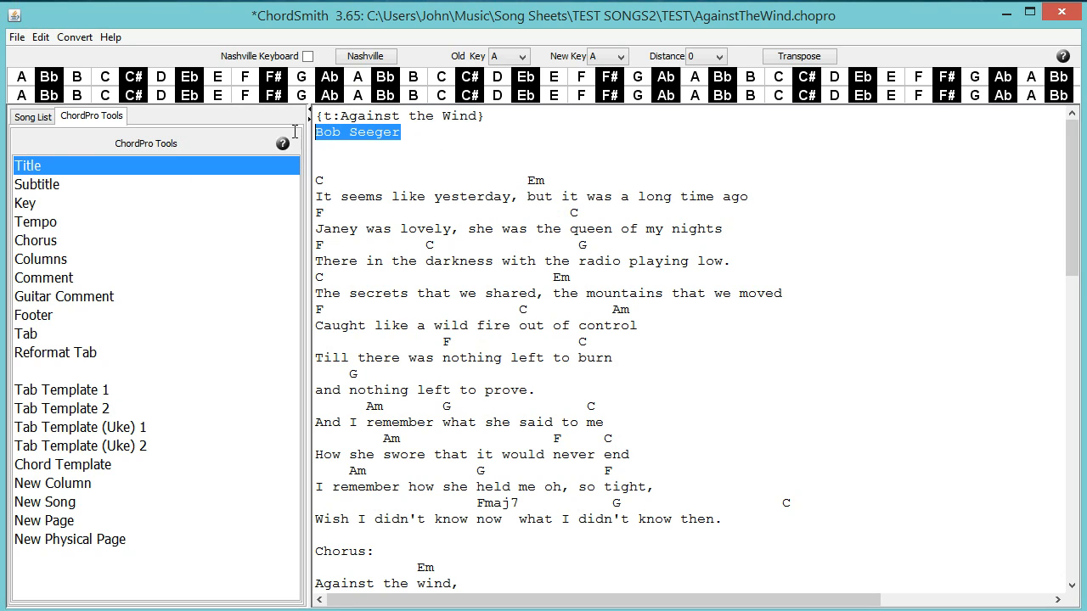
{"action": "left_click", "coordinate": [60, 192]}
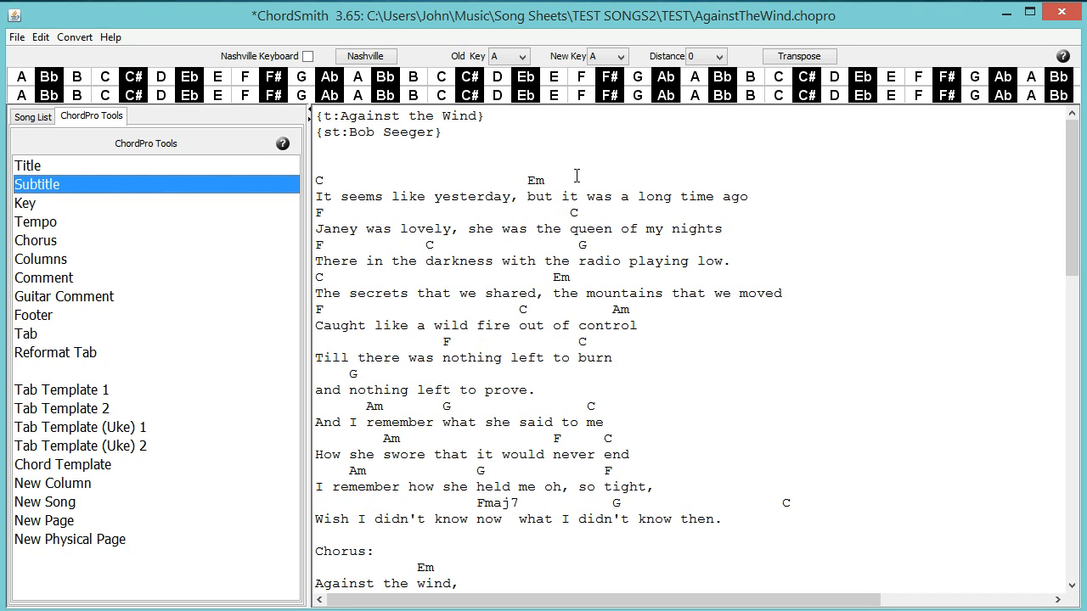
Step: Undo the title and subtitle tags so both header lines are plain text
{"action": "key", "text": "ctrl+z"}
{"action": "key", "text": "ctrl+z"}
{"action": "key", "text": "ctrl+z"}
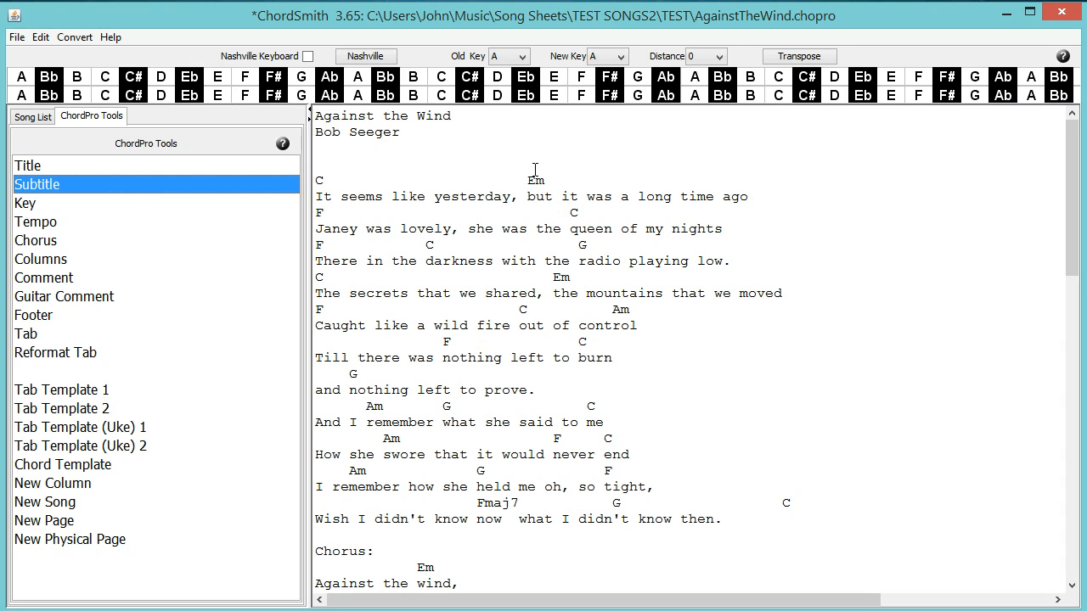
Step: Convert the whole chords-over-lyrics song sheet to ChordPro format
{"action": "left_click", "coordinate": [62, 39]}
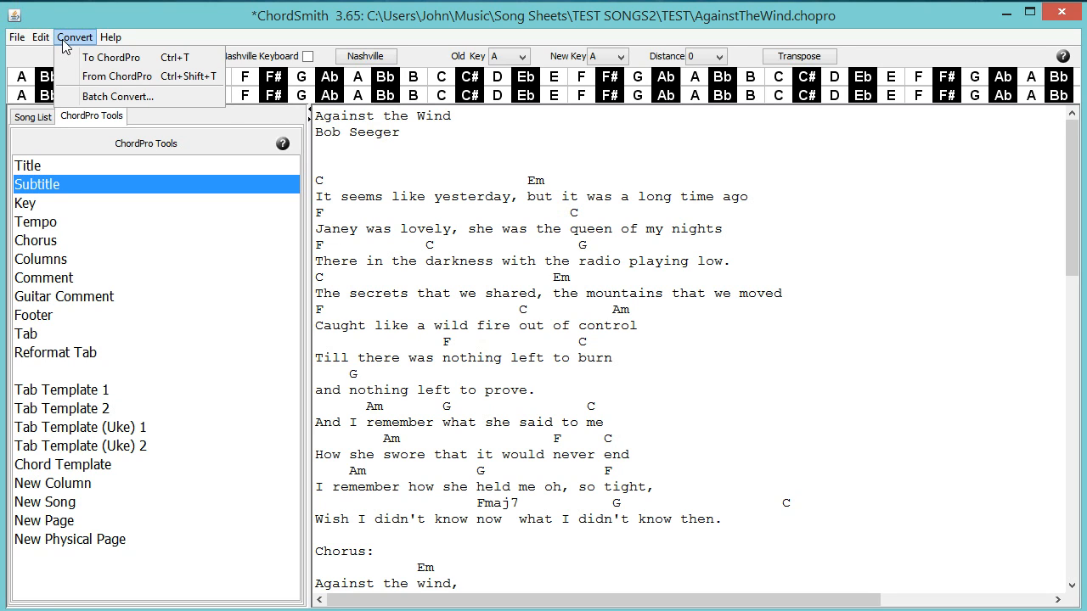
{"action": "left_click", "coordinate": [95, 53]}
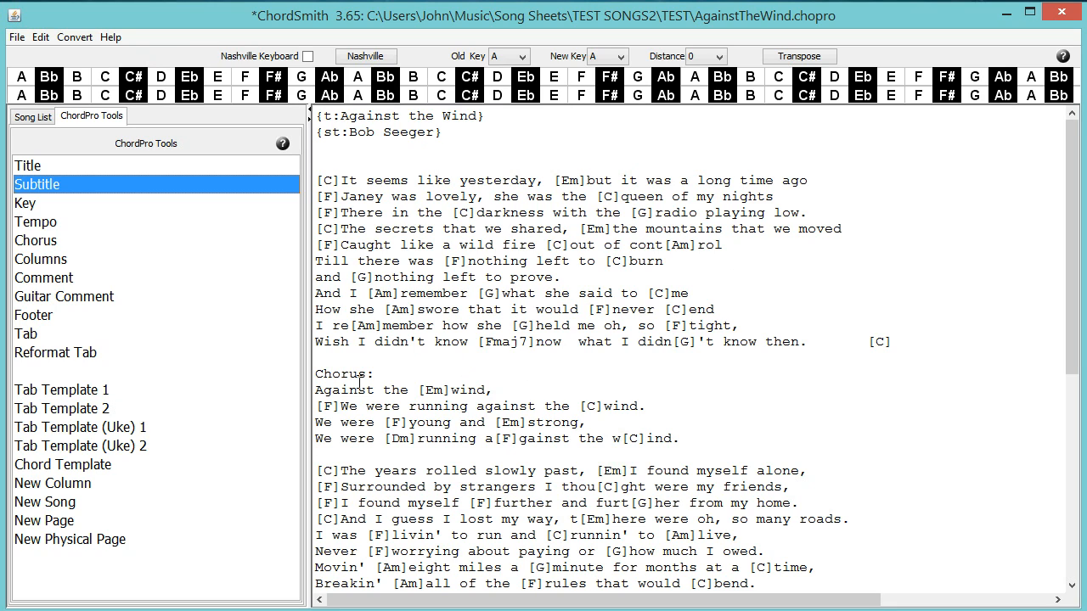
Step: Mark the four lines of the first chorus with chorus tags and delete the "Chorus:" label above them
{"action": "left_click", "coordinate": [694, 436]}
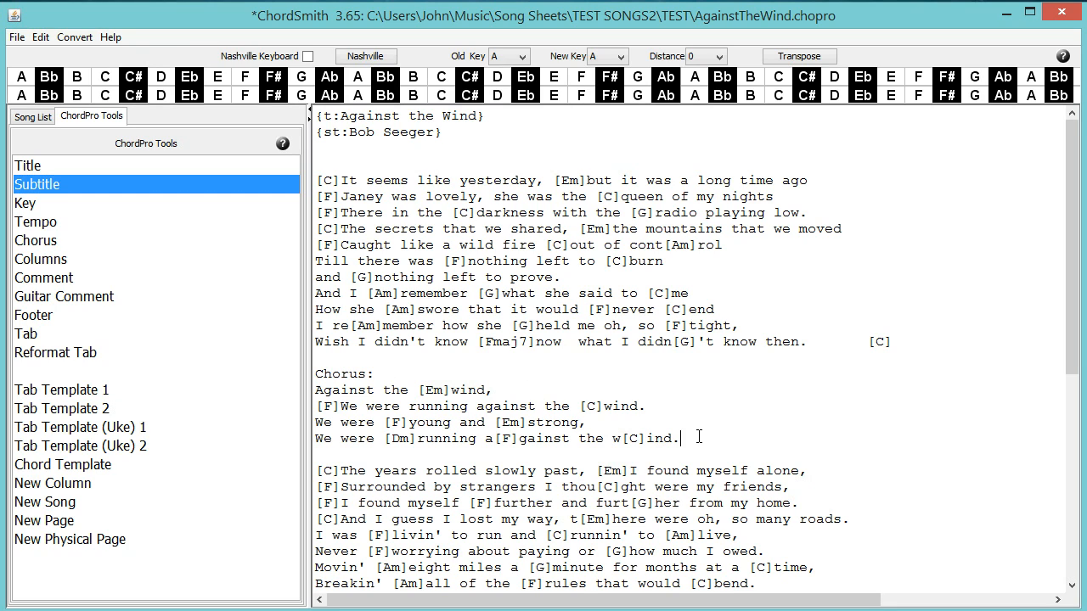
{"action": "left_click_drag", "start_coordinate": [698, 437], "coordinate": [315, 393]}
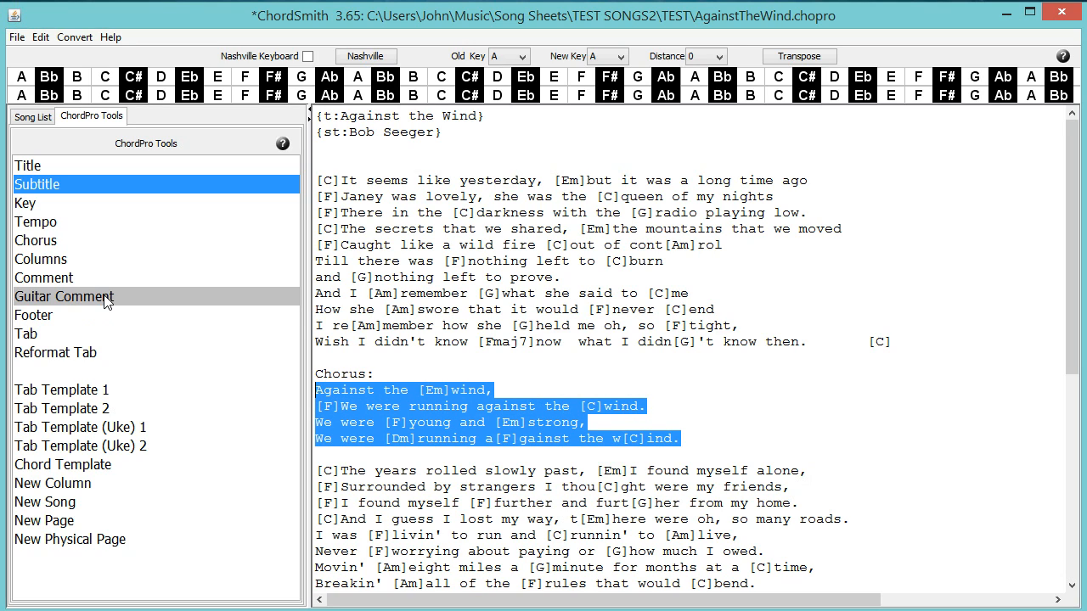
{"action": "left_click", "coordinate": [58, 240]}
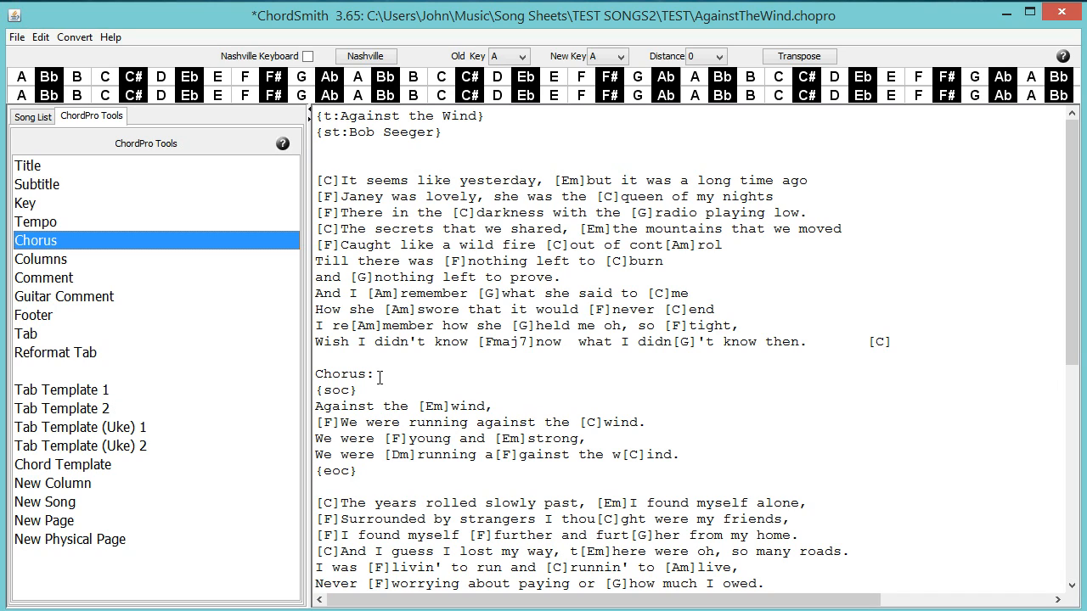
{"action": "left_click_drag", "start_coordinate": [380, 376], "coordinate": [360, 364]}
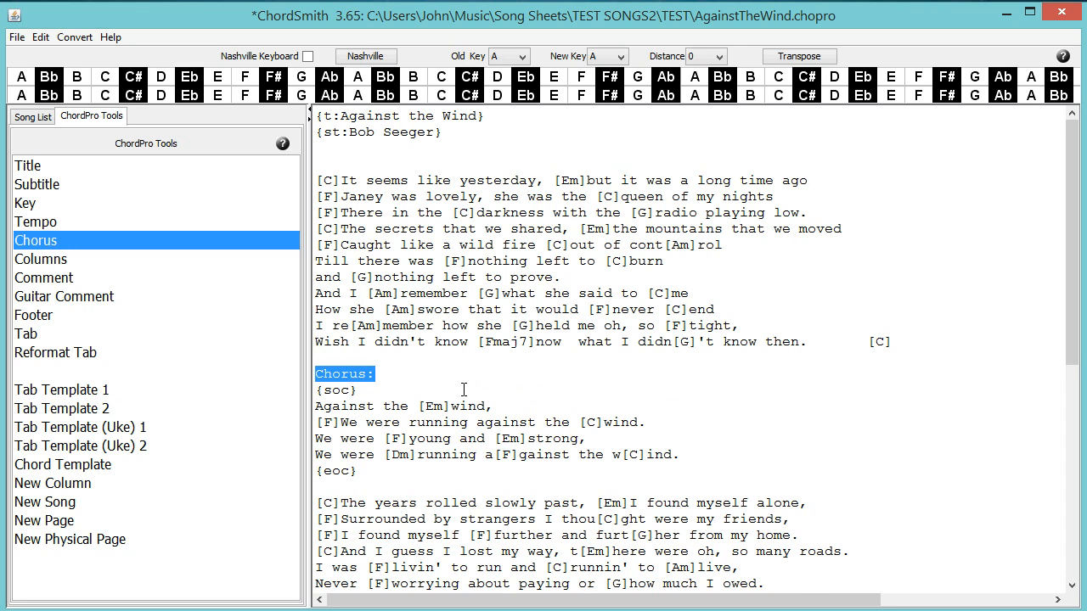
{"action": "key", "text": "Delete"}
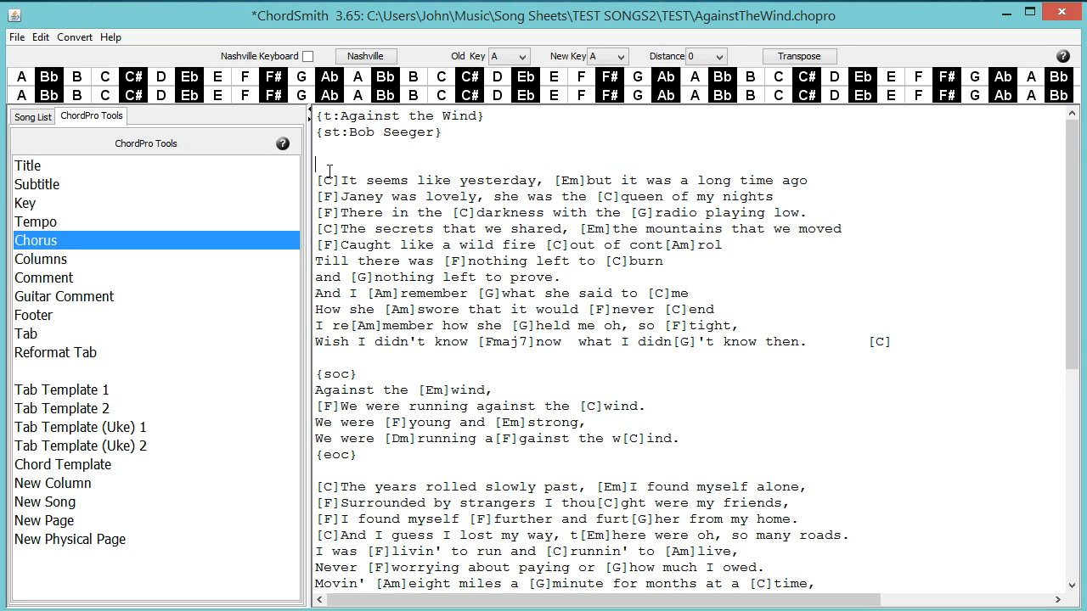
Step: Insert Tab Template 2 above the first verse and make its lines uneven by shortening e and G and adding three dashes to B
{"action": "left_click", "coordinate": [97, 408]}
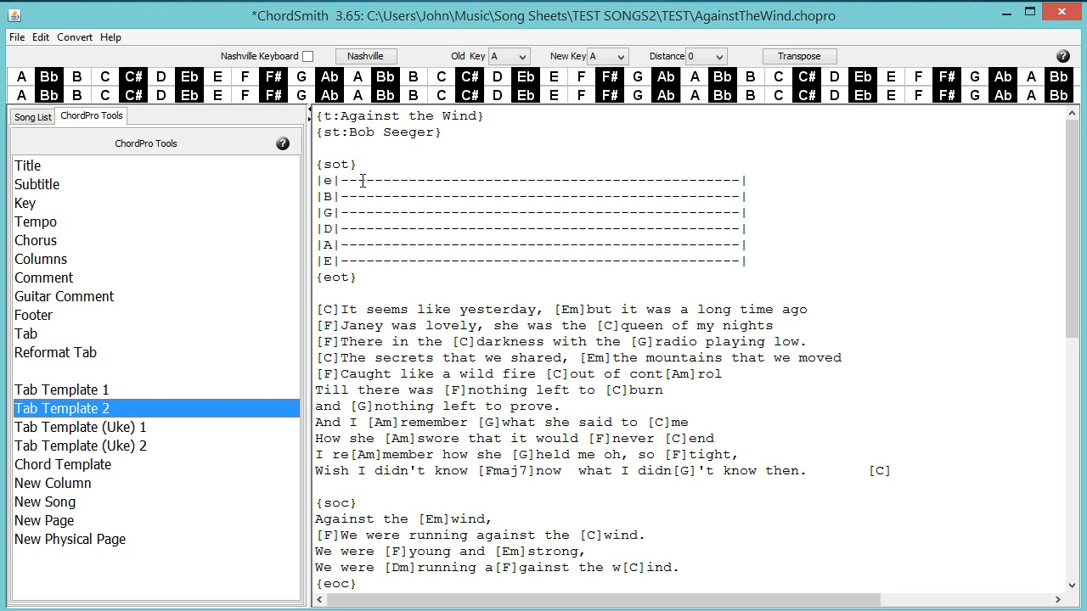
{"action": "left_click_drag", "start_coordinate": [361, 181], "coordinate": [465, 186]}
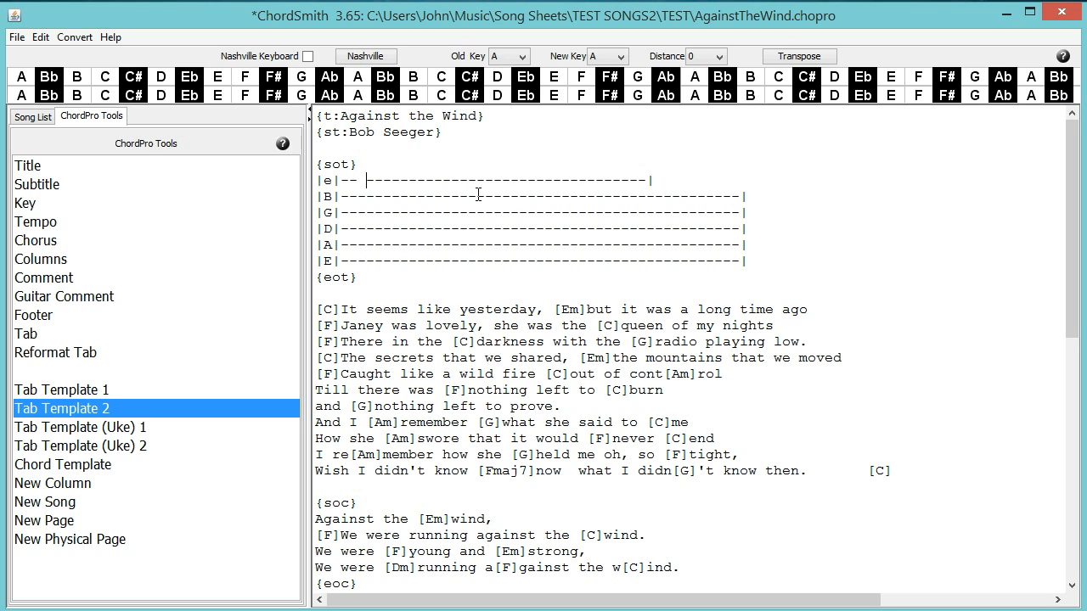
{"action": "left_click", "coordinate": [606, 195]}
{"action": "type", "text": "---"}
{"action": "key", "text": "Delete"}
{"action": "key", "text": "Delete"}
{"action": "key", "text": "Delete"}
{"action": "key", "text": "Delete"}
Step: Reformat the six tab lines between the tab tags to equal length
{"action": "left_click_drag", "start_coordinate": [760, 259], "coordinate": [310, 180]}
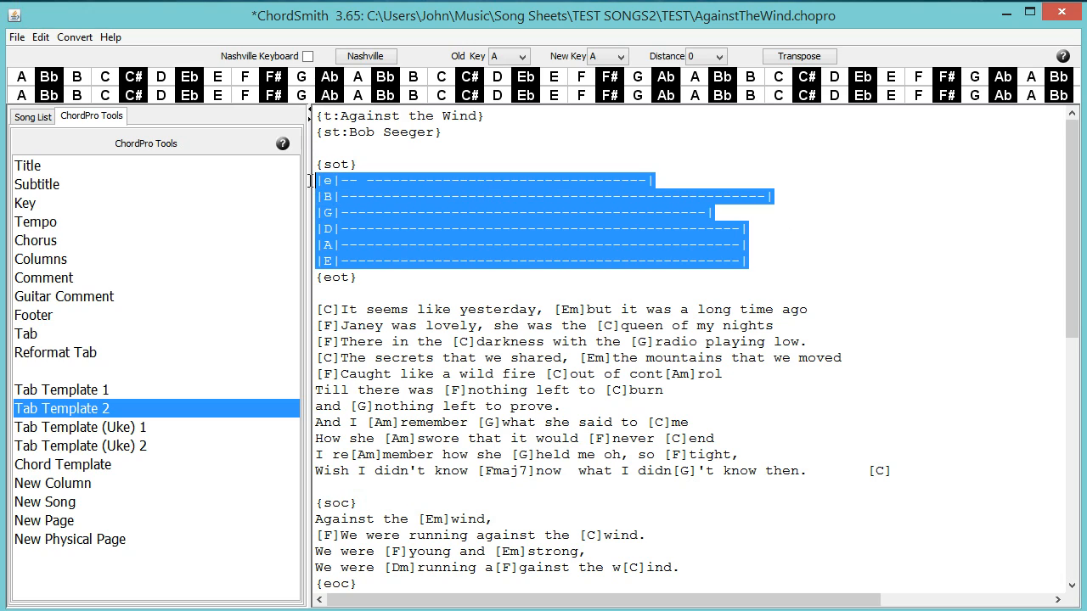
{"action": "left_click", "coordinate": [103, 351]}
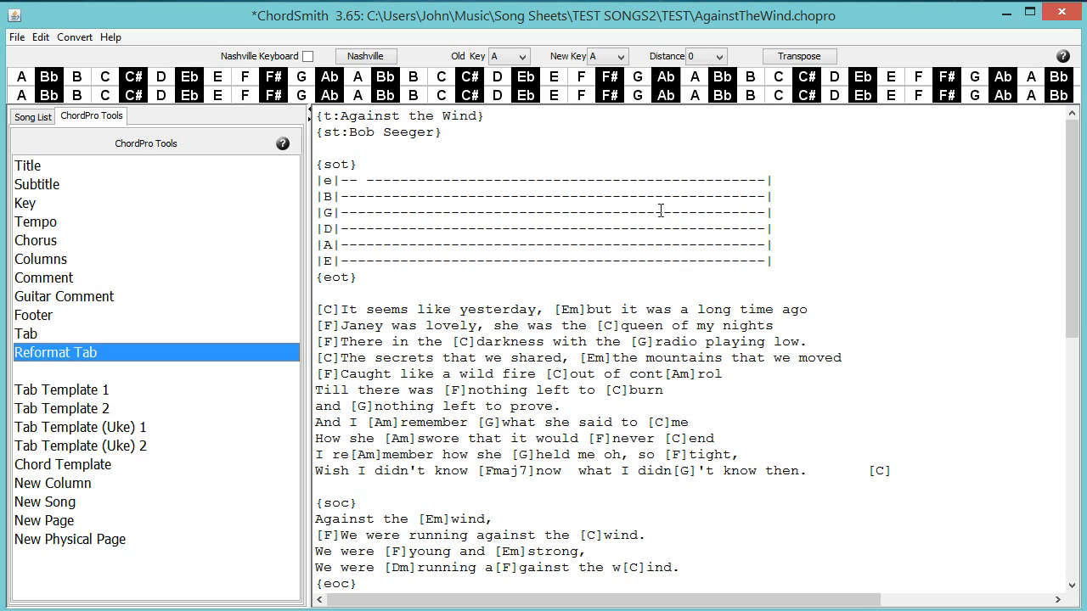
Step: Delete a stretch of dashes from the G tab line and replace a stretch of the A line with a space
{"action": "left_click_drag", "start_coordinate": [656, 214], "coordinate": [514, 211]}
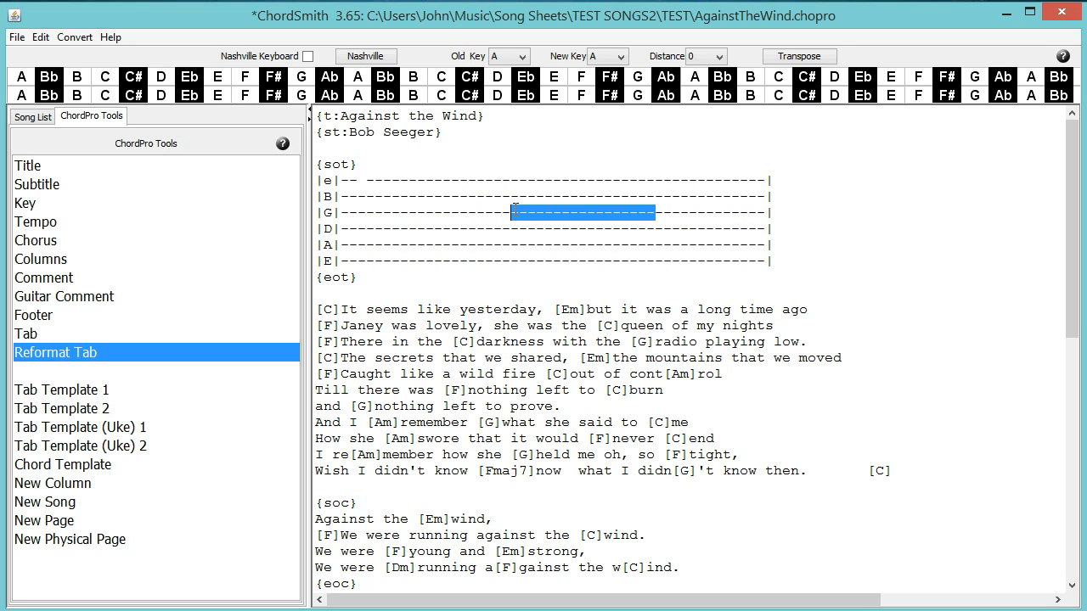
{"action": "key", "text": "Delete"}
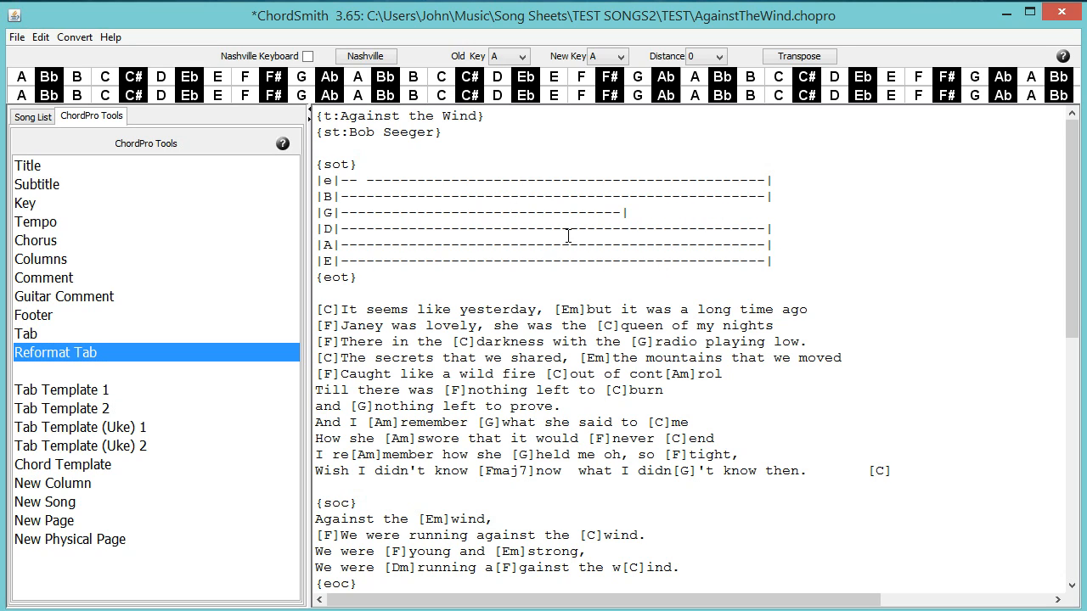
{"action": "left_click_drag", "start_coordinate": [579, 247], "coordinate": [501, 246]}
Step: Select the entire song and reformat its tab lines to equal length
{"action": "left_click_drag", "start_coordinate": [316, 115], "coordinate": [510, 595]}
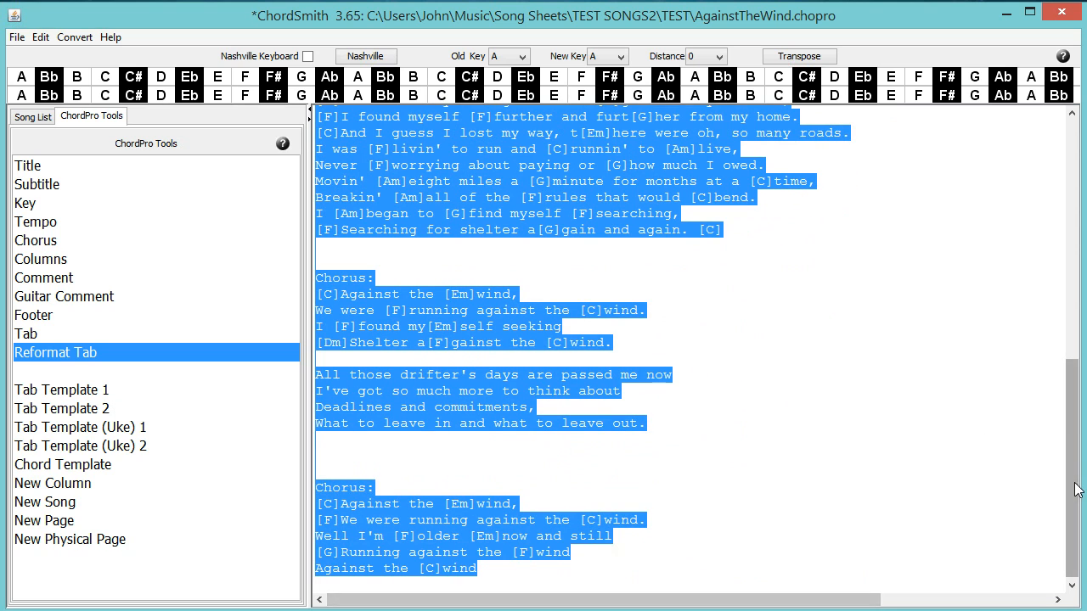
{"action": "left_click_drag", "start_coordinate": [1072, 497], "coordinate": [1066, 230]}
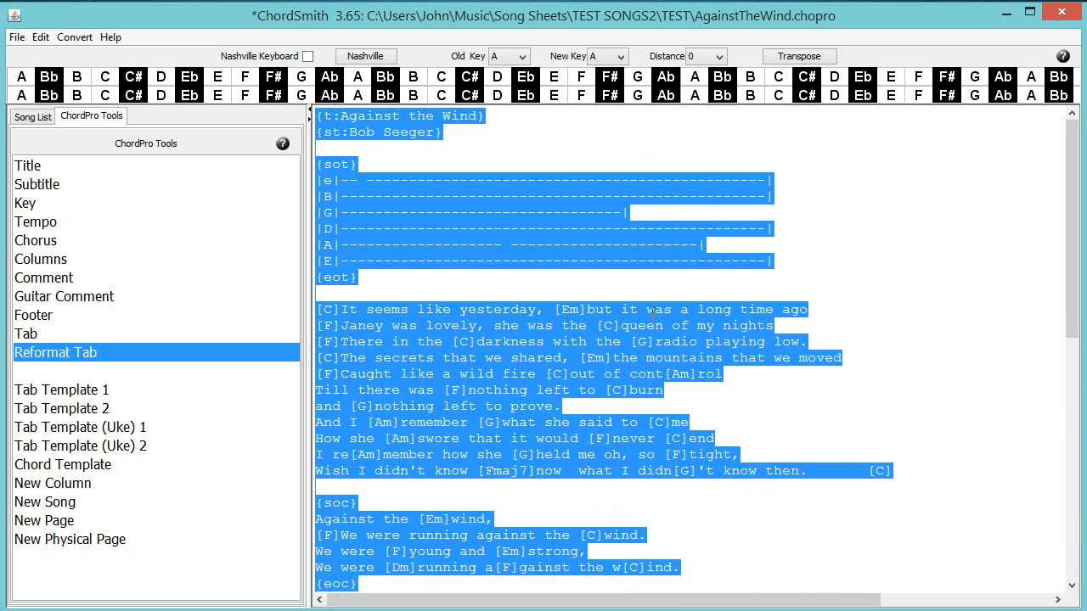
{"action": "left_click", "coordinate": [149, 349]}
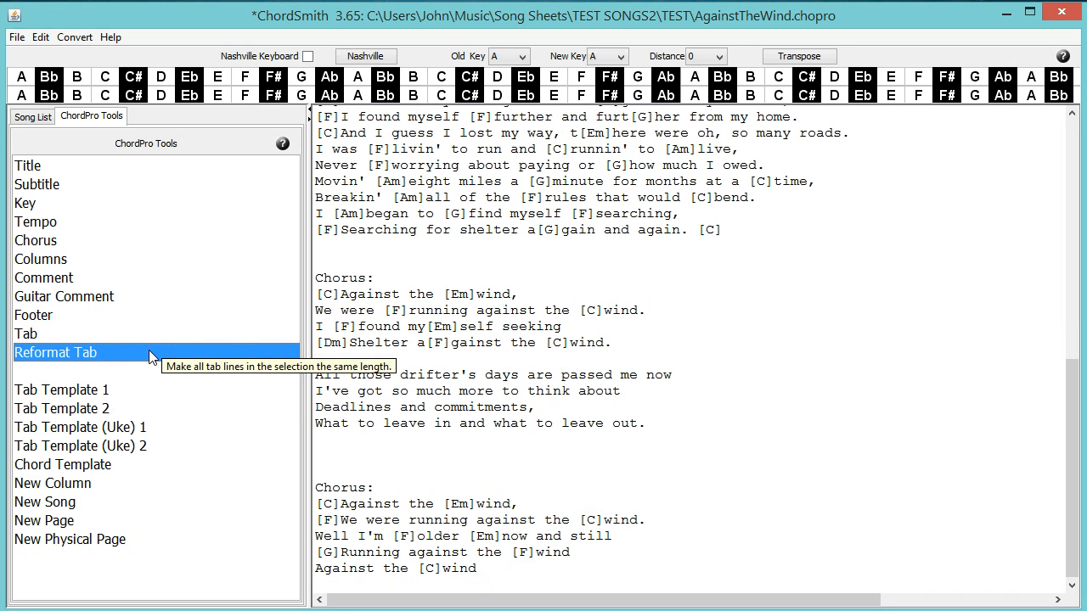
{"action": "scroll", "coordinate": [650, 313], "scroll_direction": "up", "scroll_amount": 15}
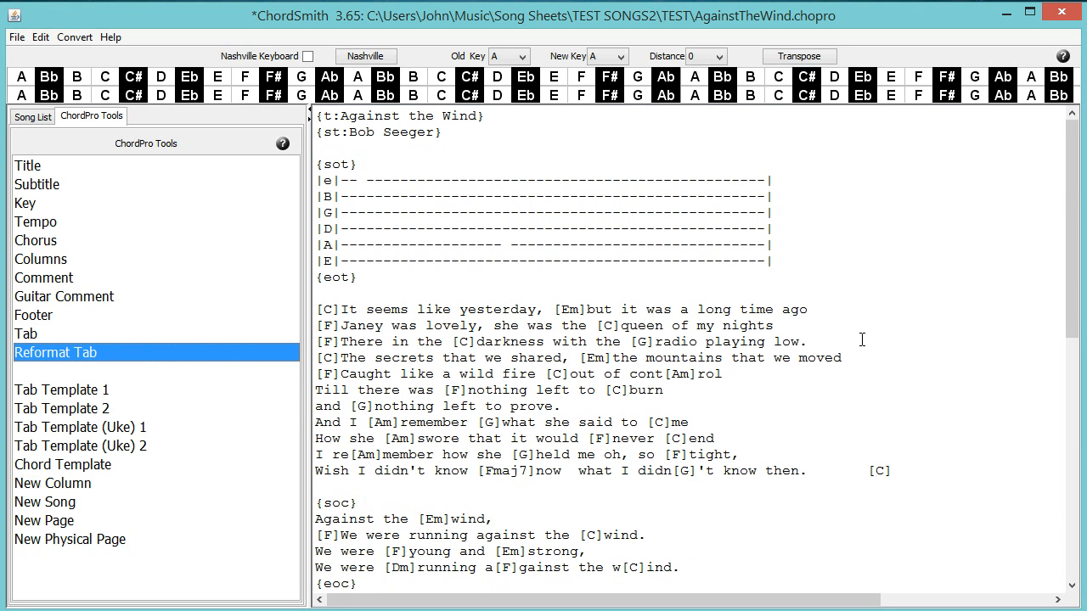